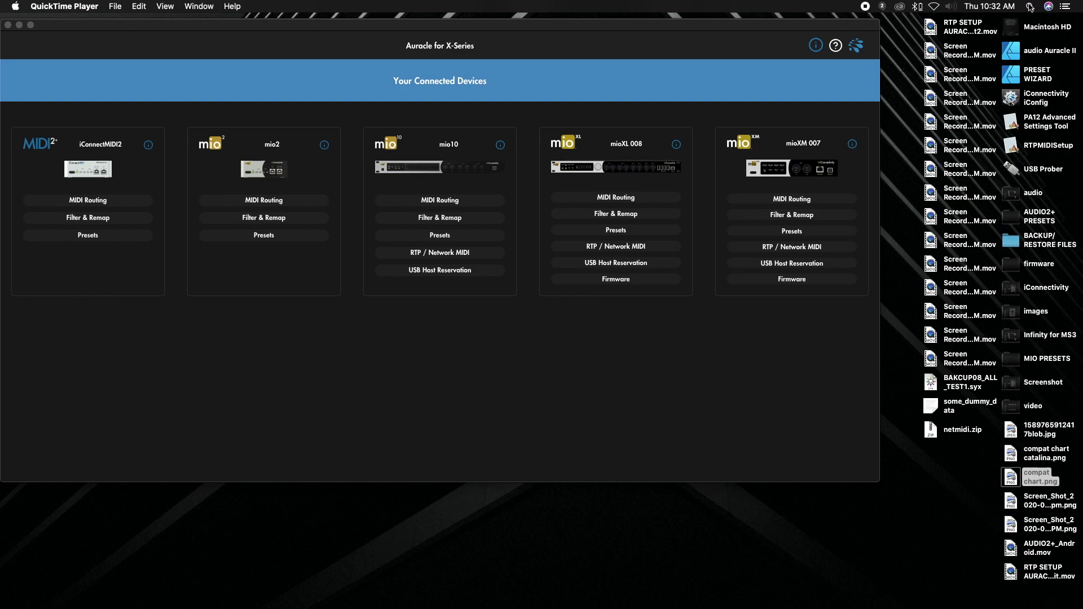
Open Spotlight search from the menu bar over Auracle's connected devices page
{"action": "left_click", "coordinate": [1030, 7]}
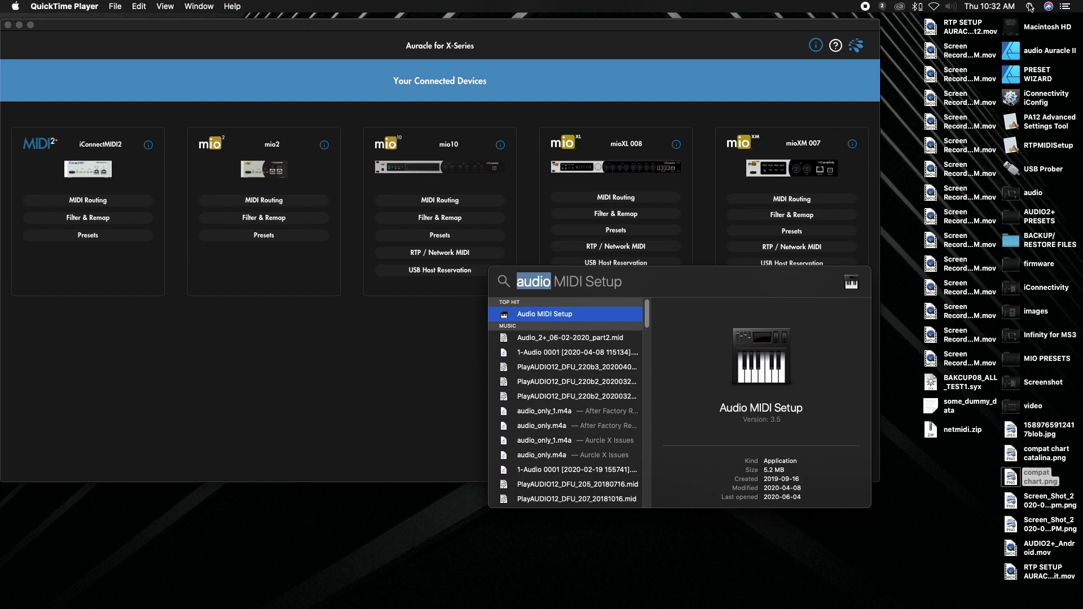
Search Spotlight for 'audio' and launch Audio MIDI Setup from the top hit
{"action": "type", "text": "audio"}
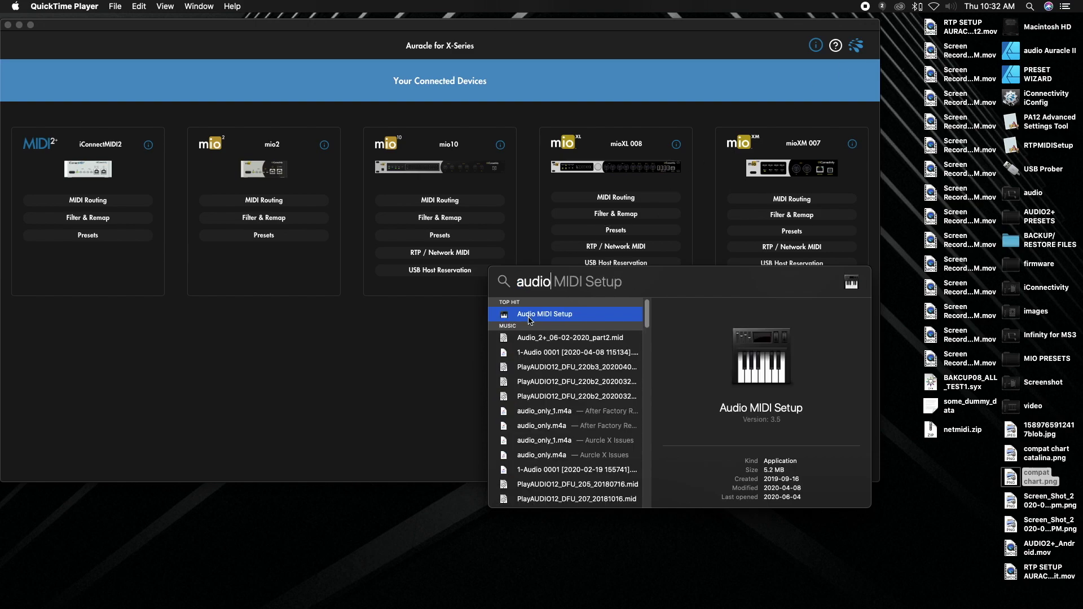
{"action": "key", "text": "super+a"}
{"action": "left_click", "coordinate": [530, 319]}
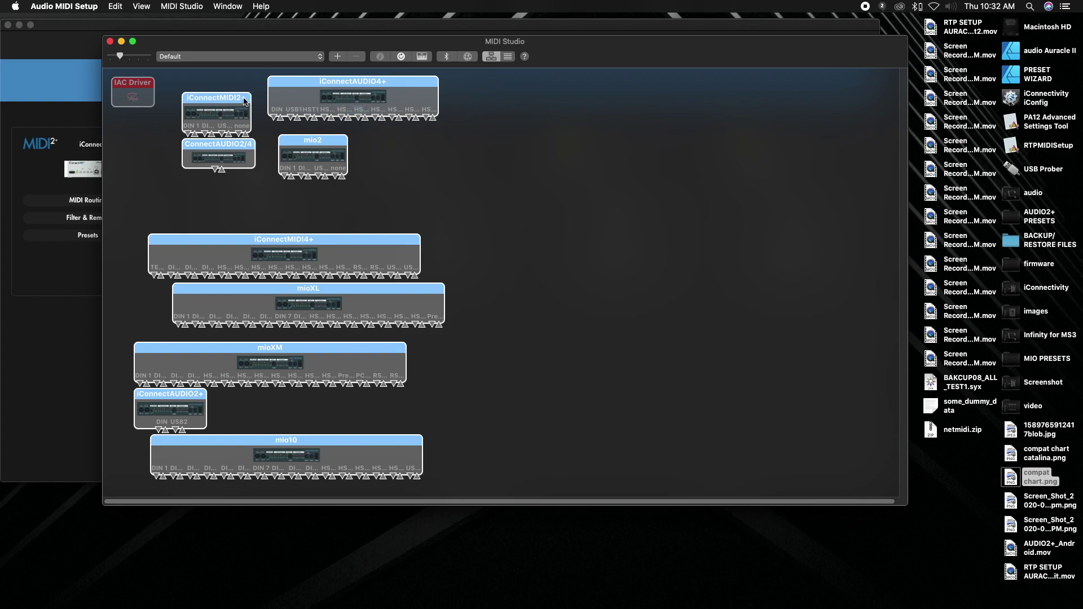
Check the Window menu without choosing, then select the IAC Driver in MIDI Studio
{"action": "left_click", "coordinate": [220, 7]}
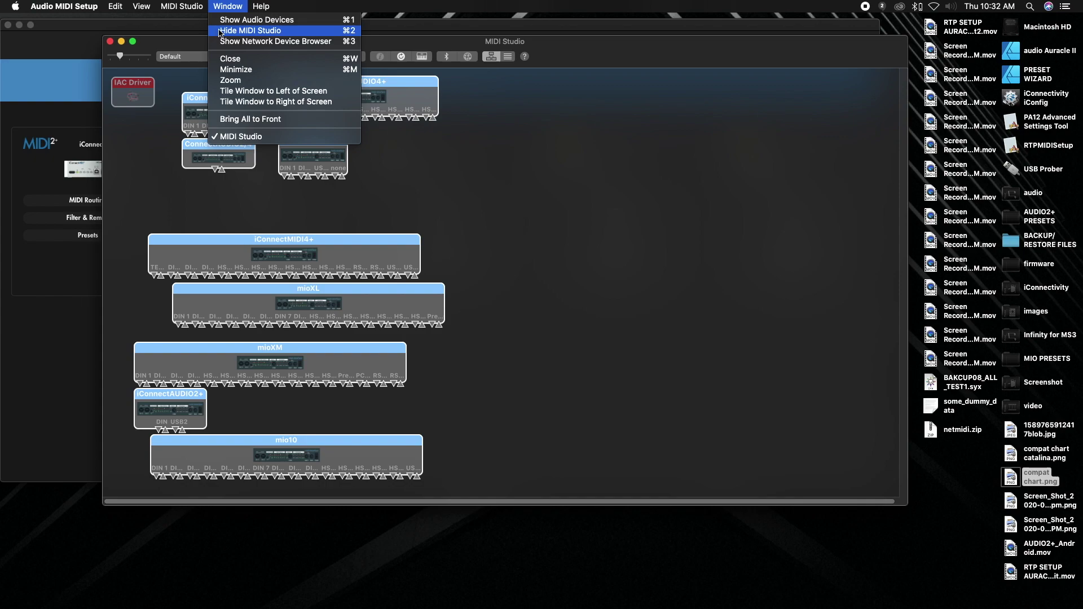
{"action": "left_click", "coordinate": [582, 204]}
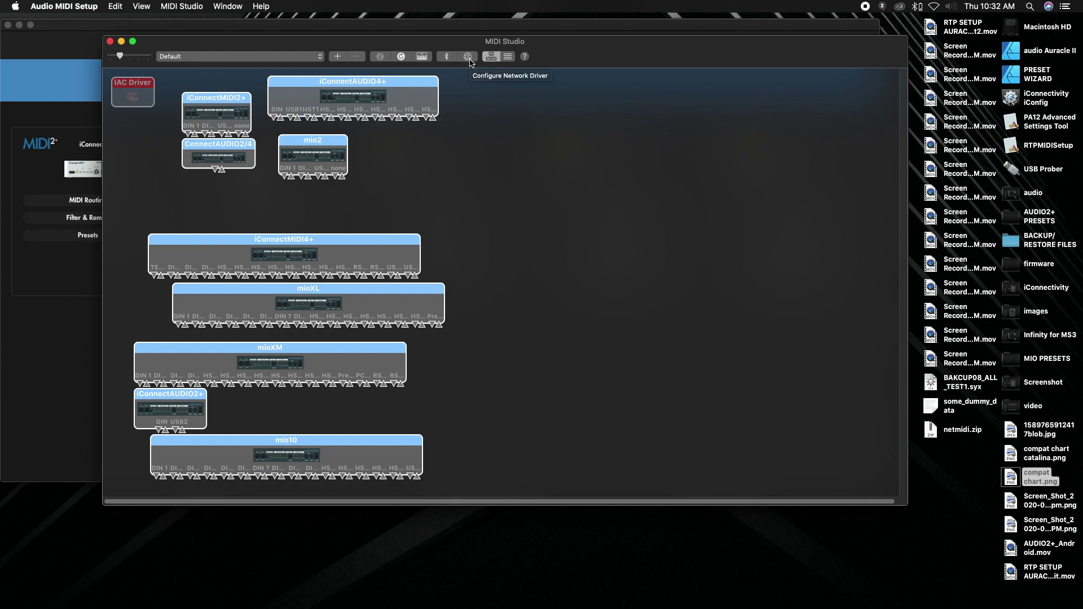
{"action": "left_click_drag", "start_coordinate": [125, 91], "coordinate": [127, 93]}
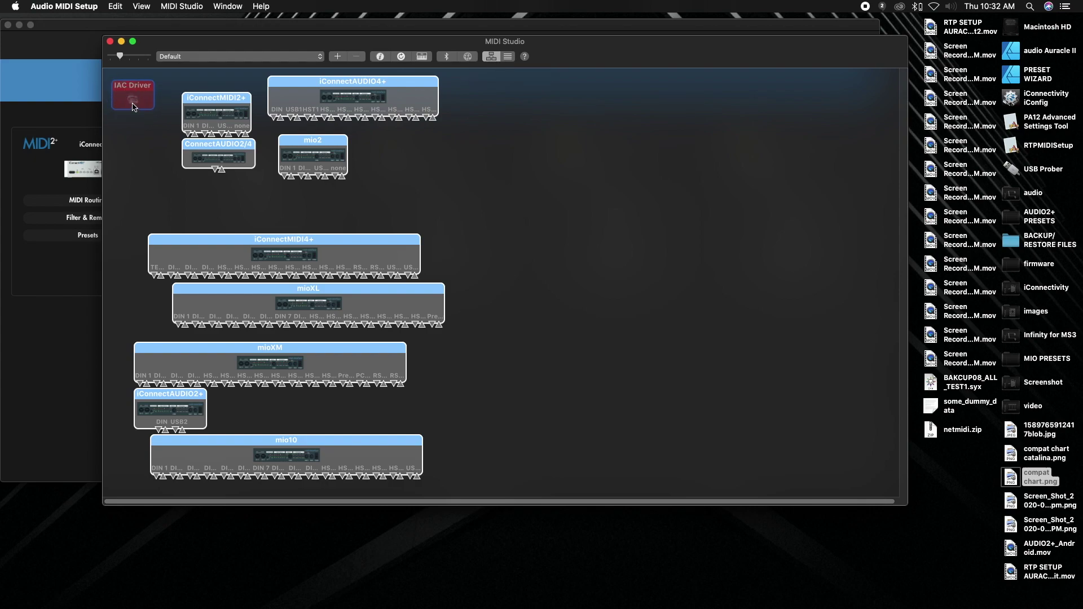
Open MIDI Network Setup and delete the old Connect123 and Connect456 sessions
{"action": "left_click", "coordinate": [469, 57]}
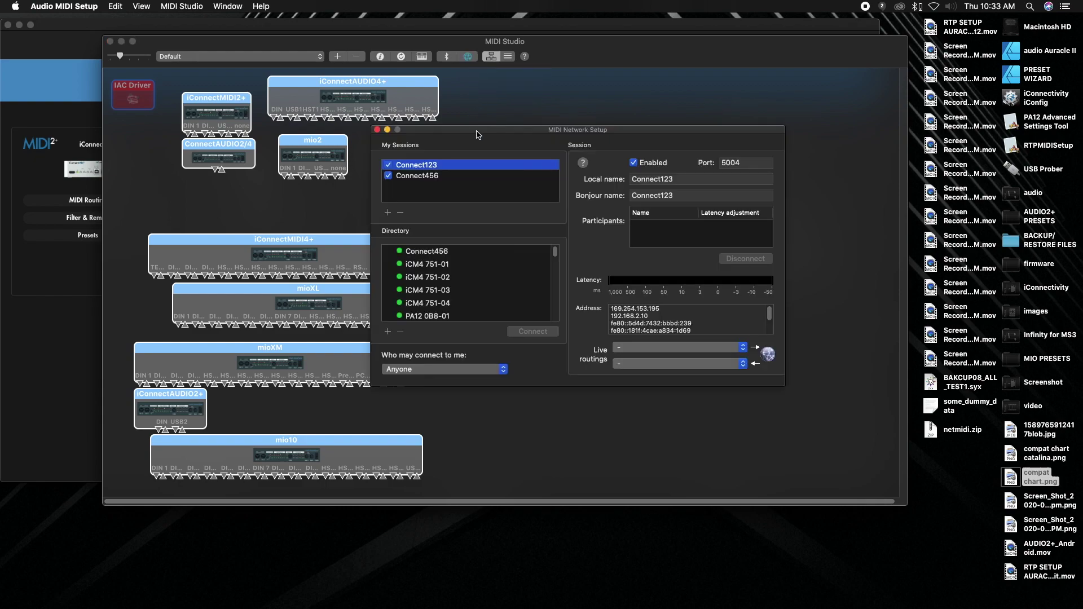
{"action": "left_click", "coordinate": [400, 215]}
{"action": "left_click", "coordinate": [400, 214]}
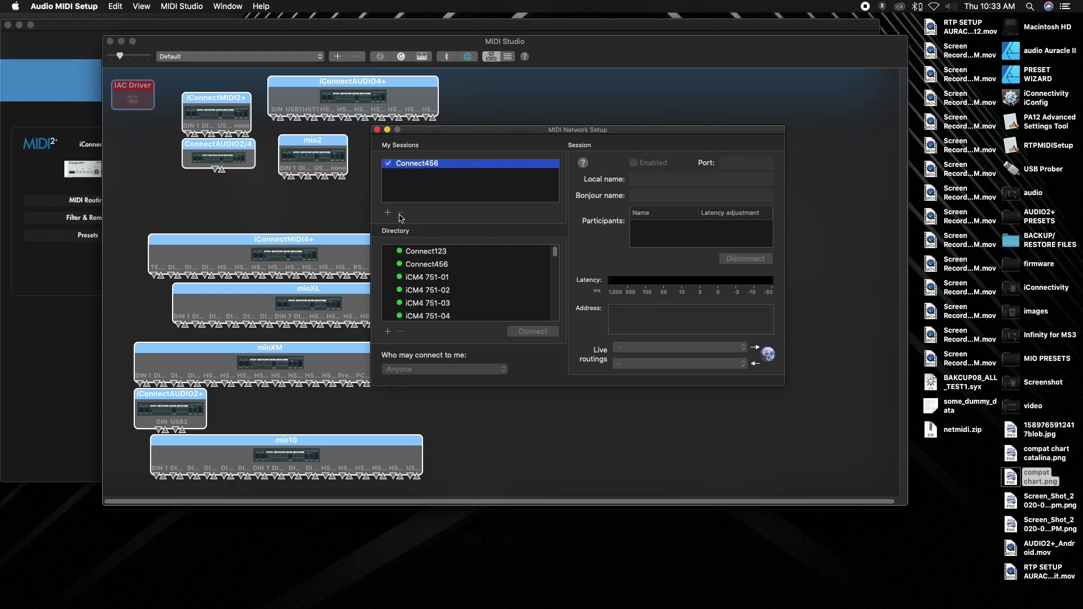
Minimize MIDI Studio, reposition Network Setup, and add a new session, Session 1
{"action": "left_click", "coordinate": [121, 41]}
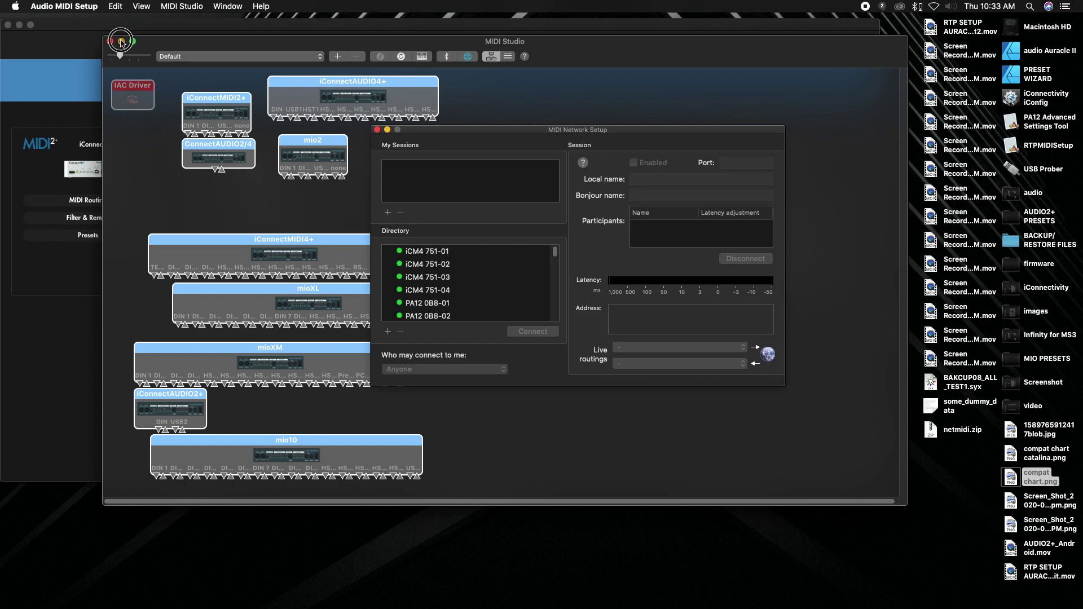
{"action": "left_click_drag", "start_coordinate": [528, 141], "coordinate": [804, 117]}
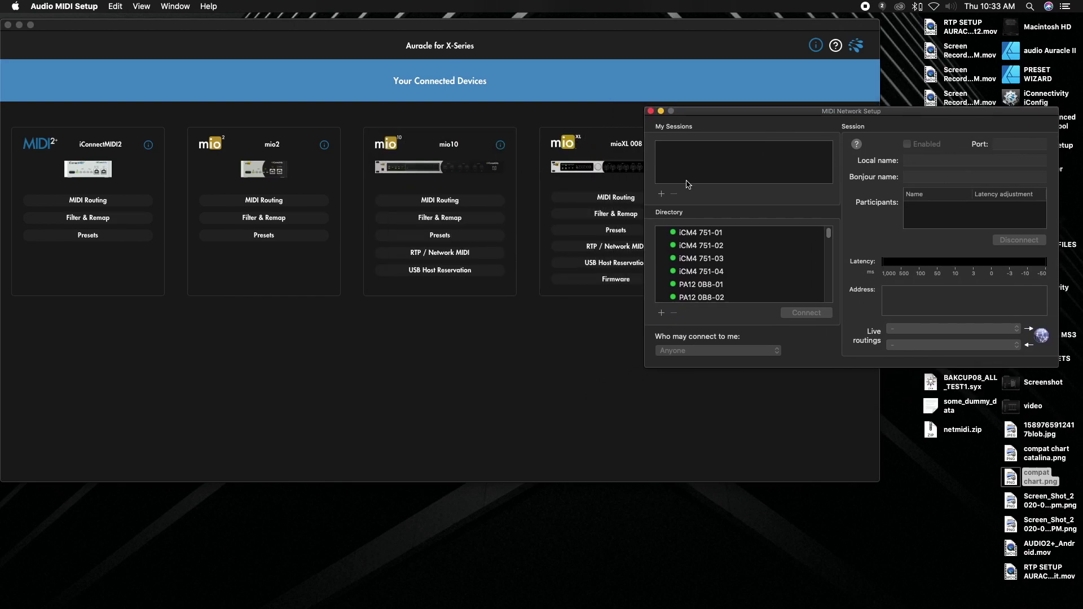
{"action": "left_click", "coordinate": [662, 194]}
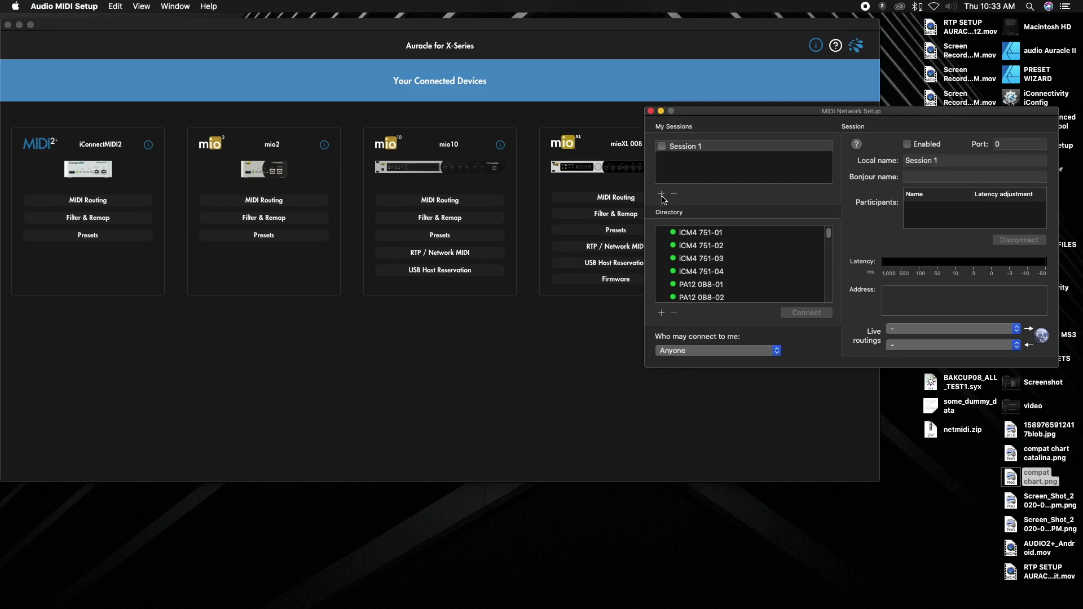
Rename the local name to 'Session 123' and paste the same text as its Bonjour name
{"action": "left_click", "coordinate": [958, 159]}
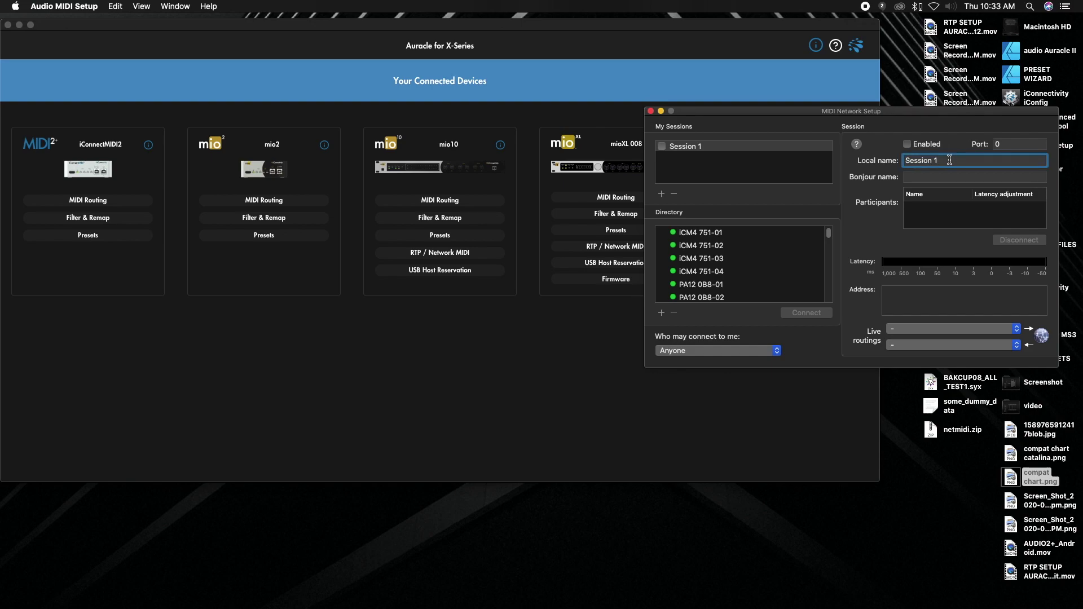
{"action": "type", "text": "23"}
{"action": "key", "text": "super+a"}
{"action": "key", "text": "super+c"}
{"action": "left_click", "coordinate": [862, 174]}
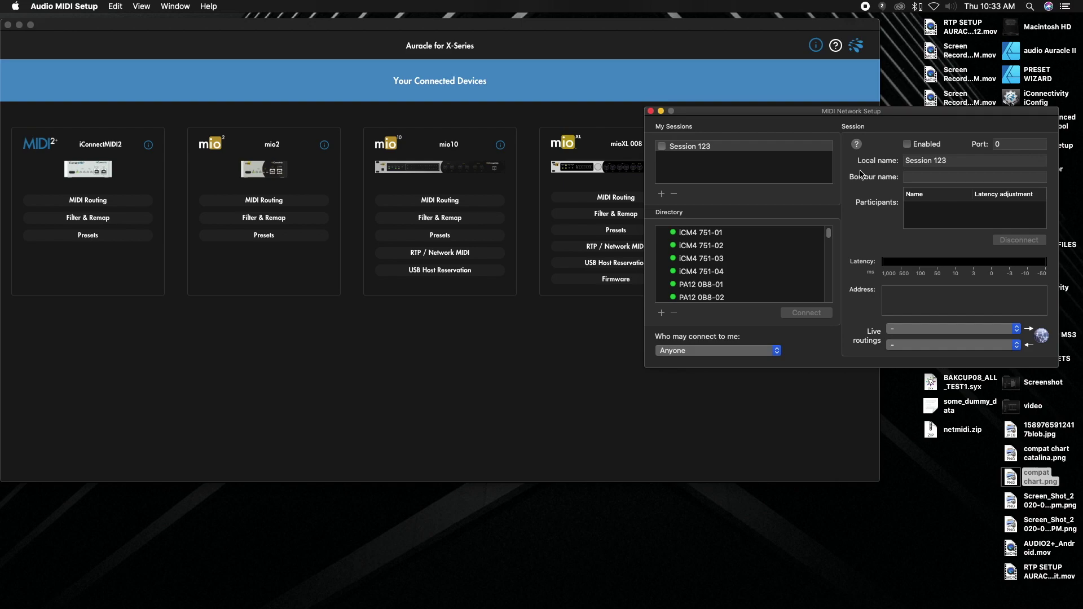
{"action": "left_click", "coordinate": [910, 177]}
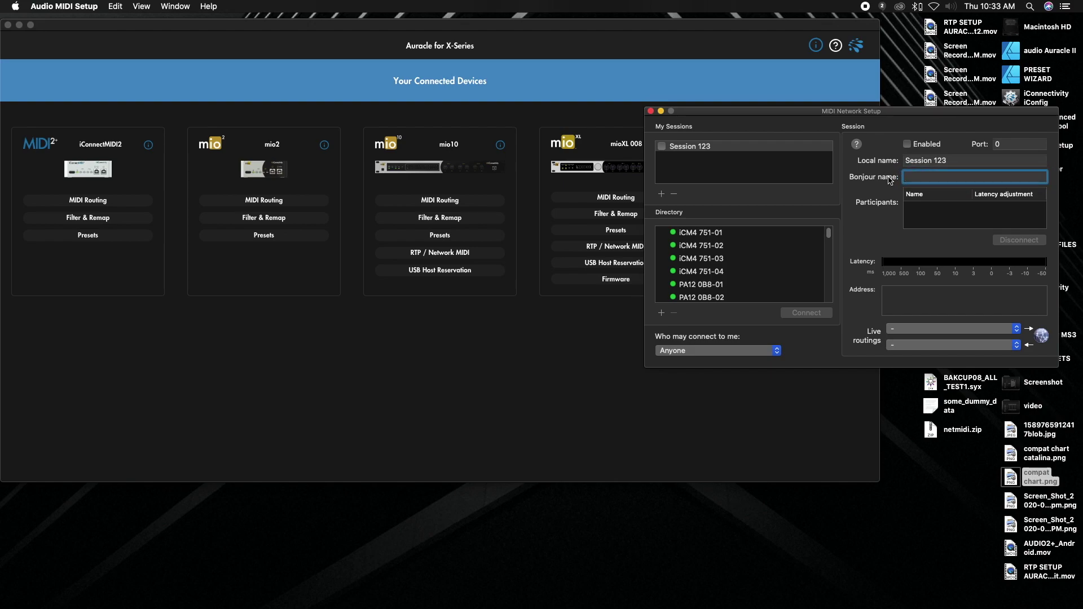
{"action": "key", "text": "super+v"}
{"action": "left_click", "coordinate": [865, 176]}
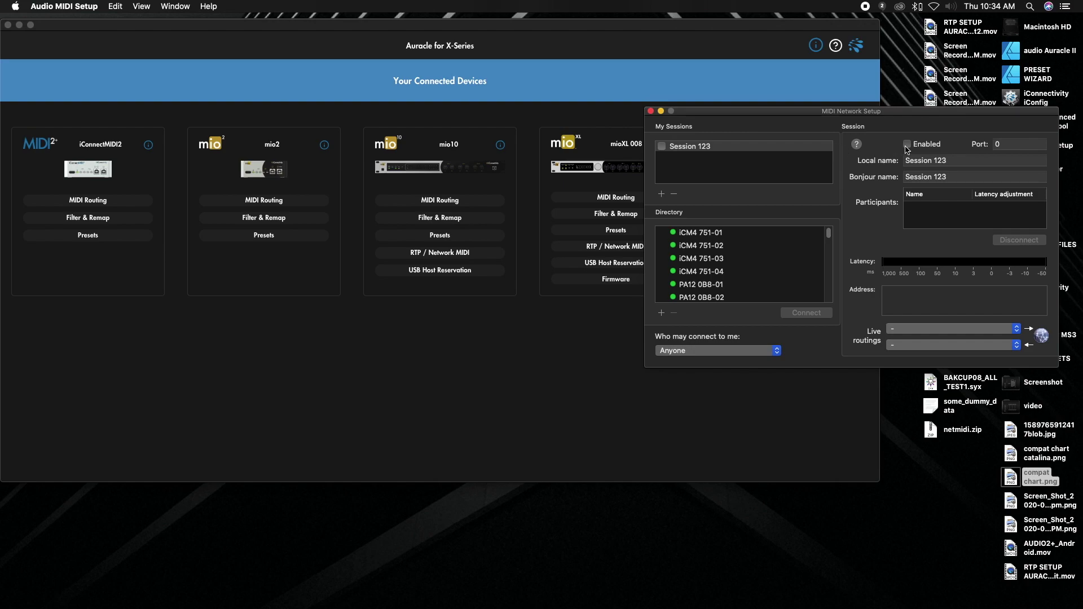
Enable Session 123 on port 5004 and connect iCM4 751-01 as a participant
{"action": "left_click", "coordinate": [907, 145]}
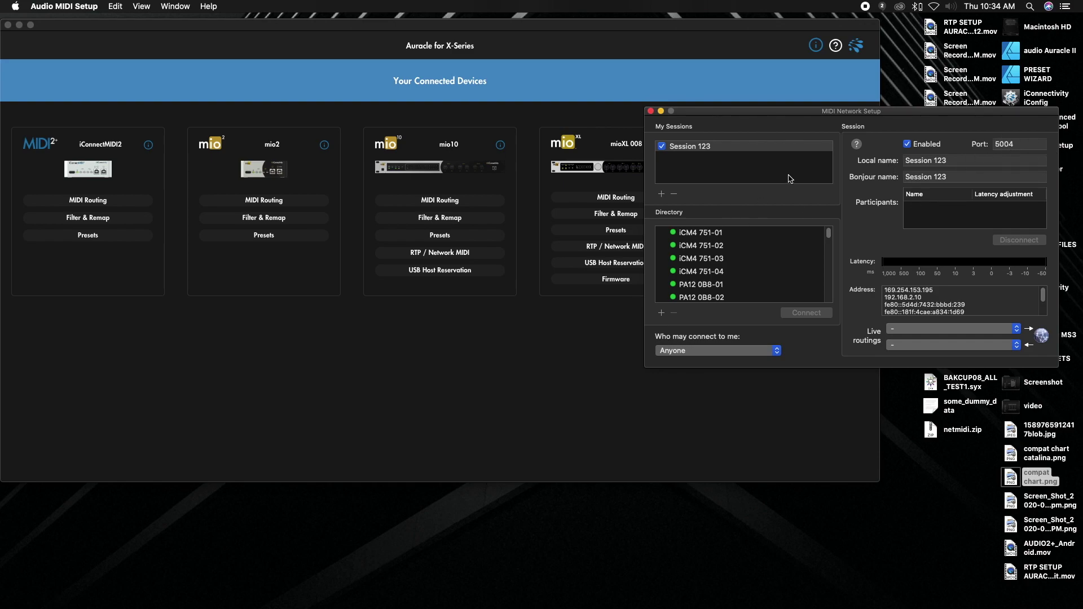
{"action": "left_click", "coordinate": [711, 235]}
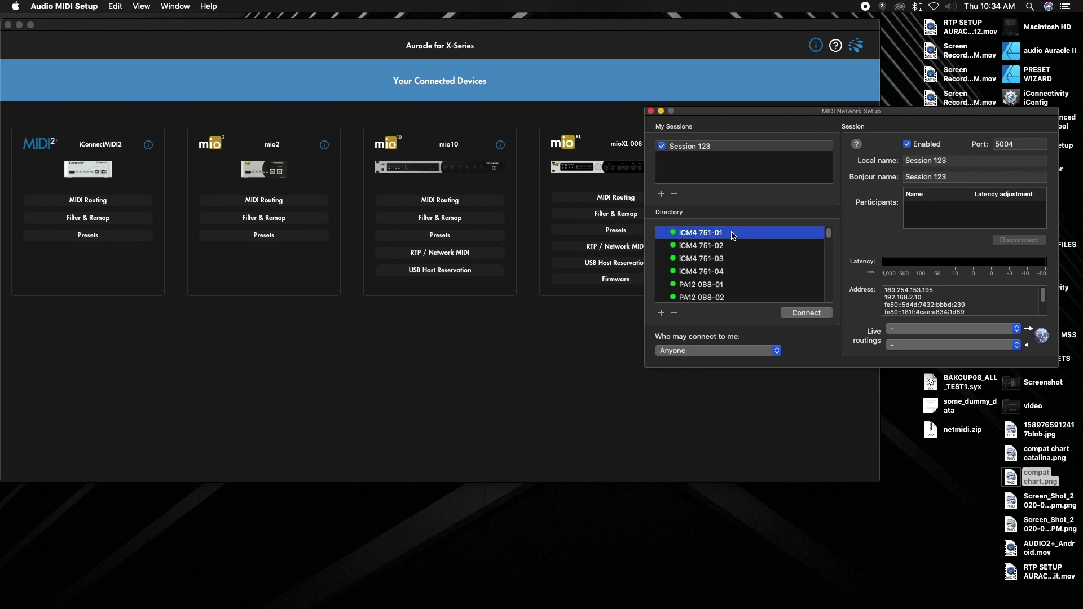
{"action": "left_click", "coordinate": [817, 314]}
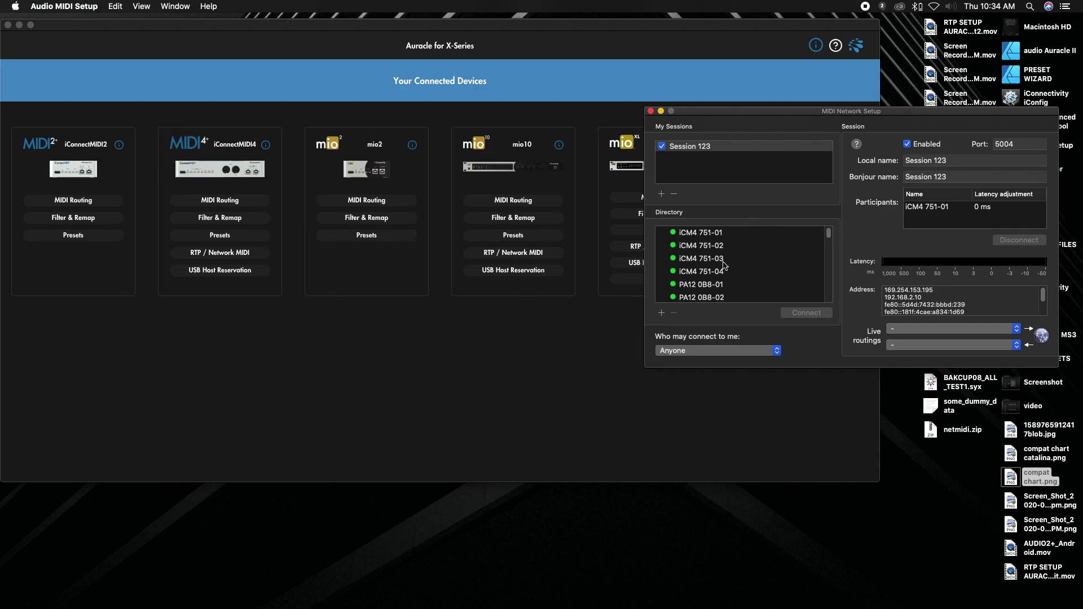
{"action": "scroll", "coordinate": [712, 257], "scroll_direction": "down", "scroll_amount": 5}
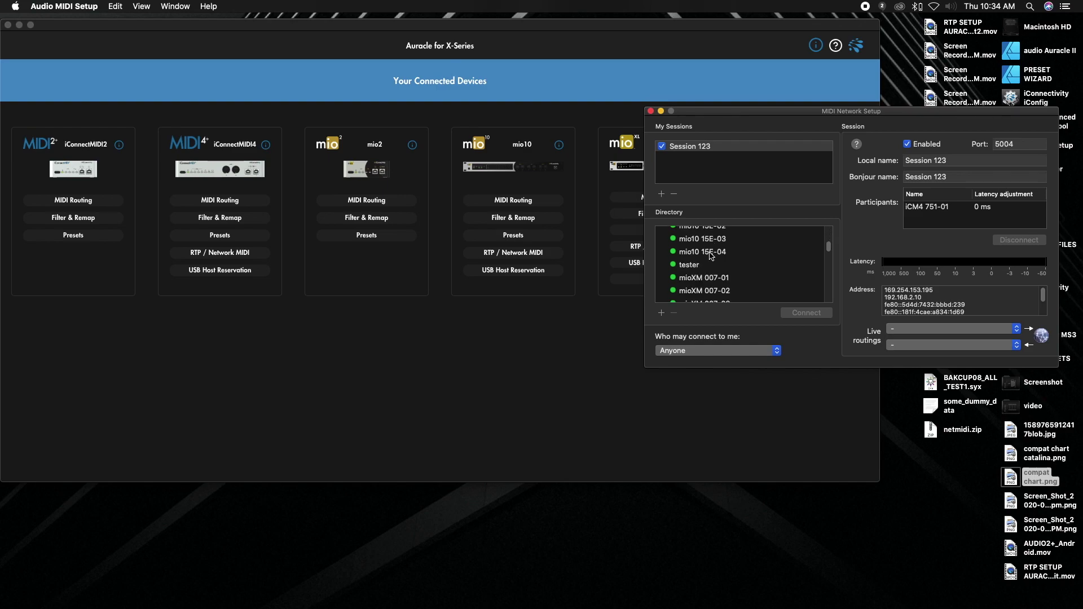
{"action": "scroll", "coordinate": [712, 257], "scroll_direction": "up", "scroll_amount": 5}
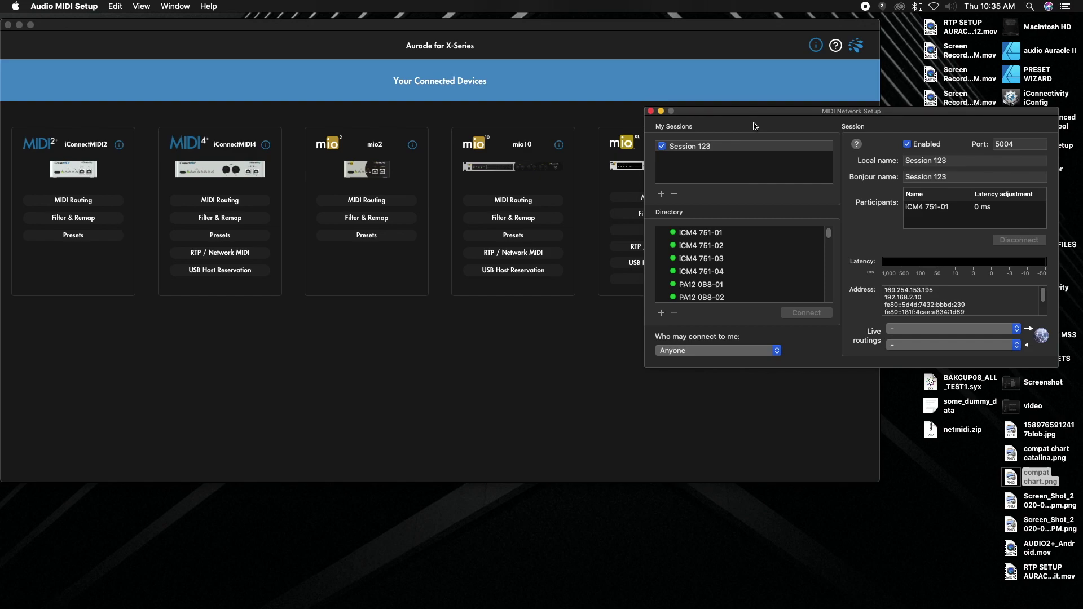
Select iCM4 751-02 in the Directory list
{"action": "left_click", "coordinate": [694, 245]}
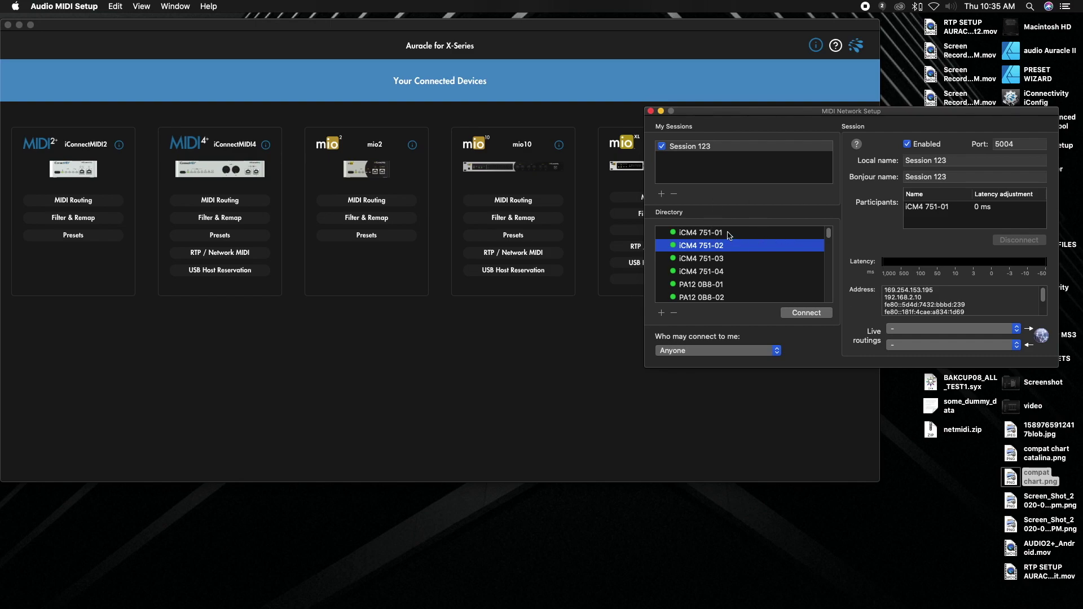
Add a second network session and set its local name to 'Session 456'
{"action": "left_click", "coordinate": [662, 194]}
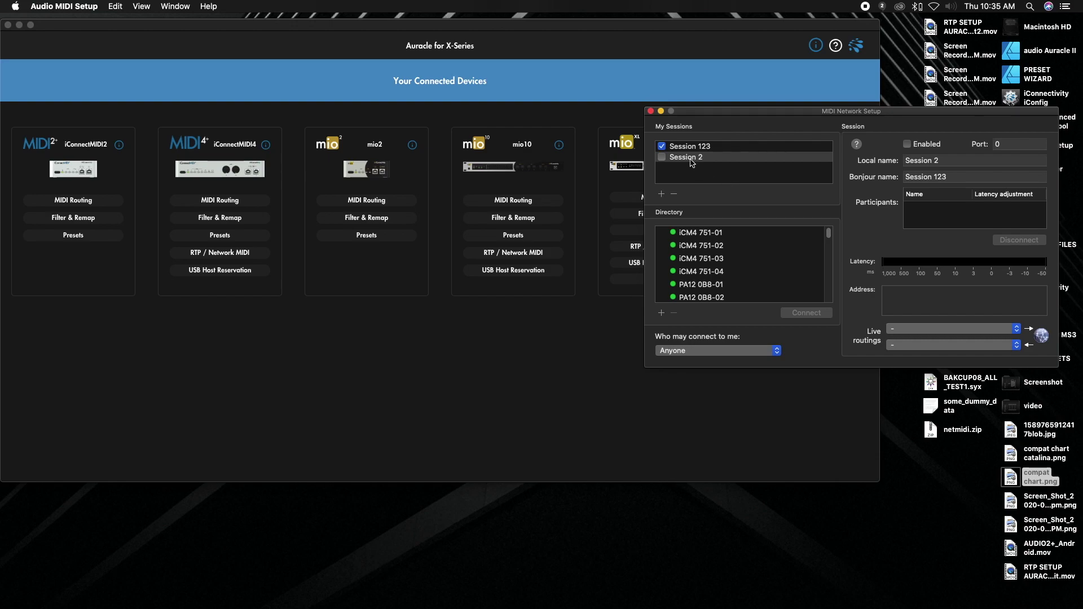
{"action": "left_click", "coordinate": [958, 163]}
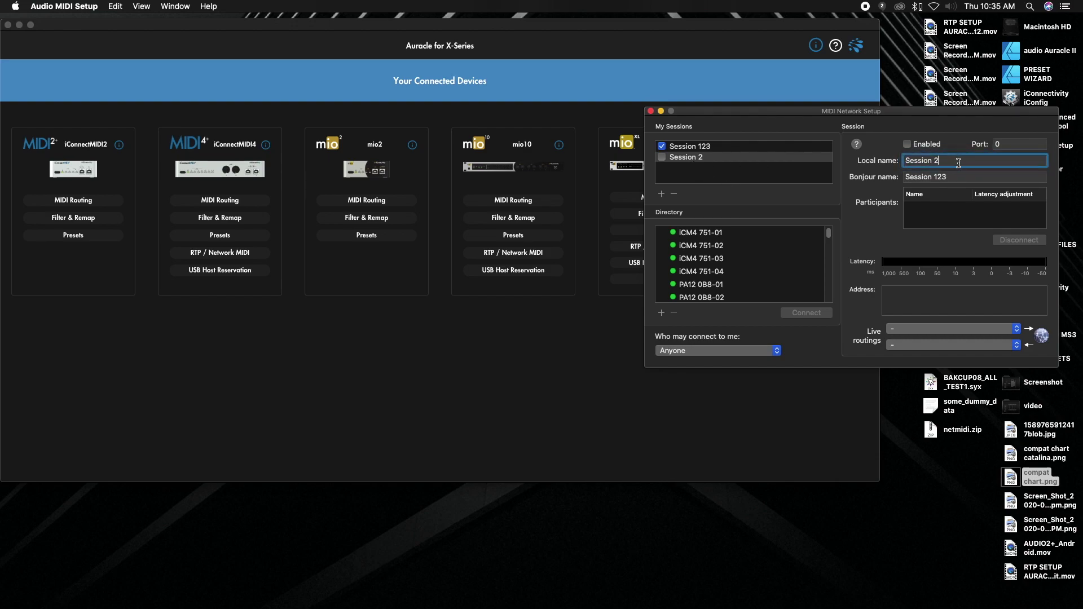
{"action": "key", "text": "BackSpace"}
{"action": "key", "text": "super+a"}
{"action": "key", "text": "super+c"}
{"action": "key", "text": "Return"}
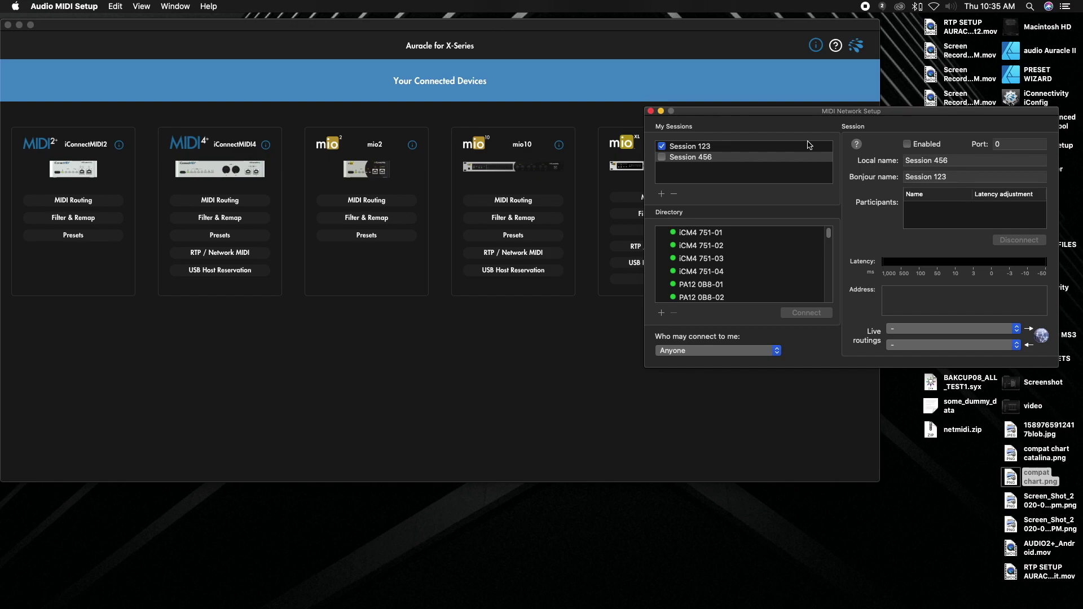
Give Session 456 a matching Bonjour name, enable it on port 5006, and return to Auracle
{"action": "left_click", "coordinate": [888, 179]}
{"action": "key", "text": "super+v"}
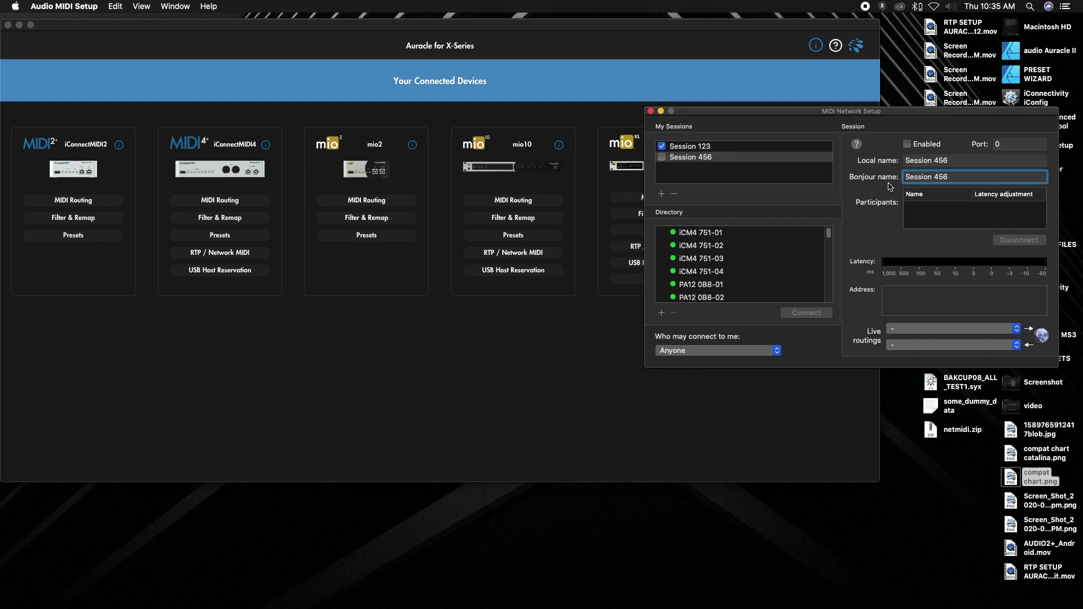
{"action": "key", "text": "Return"}
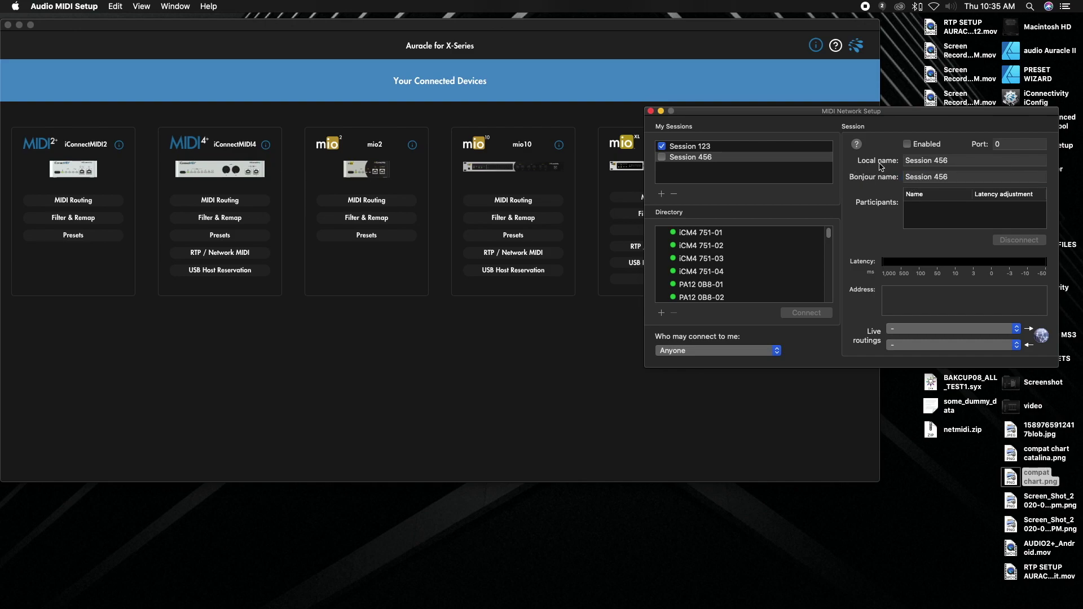
{"action": "left_click", "coordinate": [906, 146]}
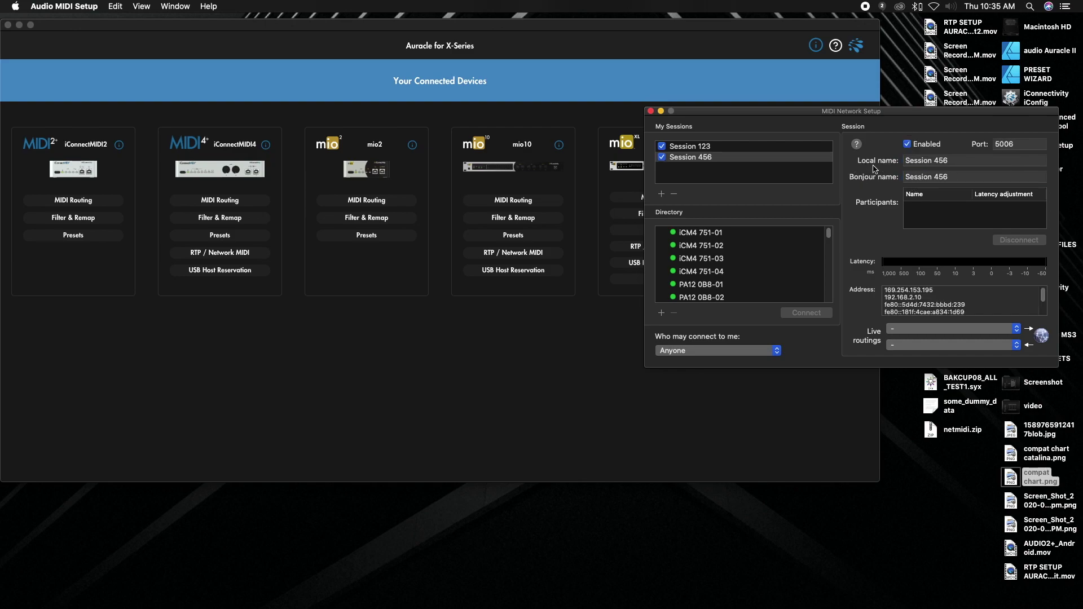
{"action": "left_click", "coordinate": [530, 325]}
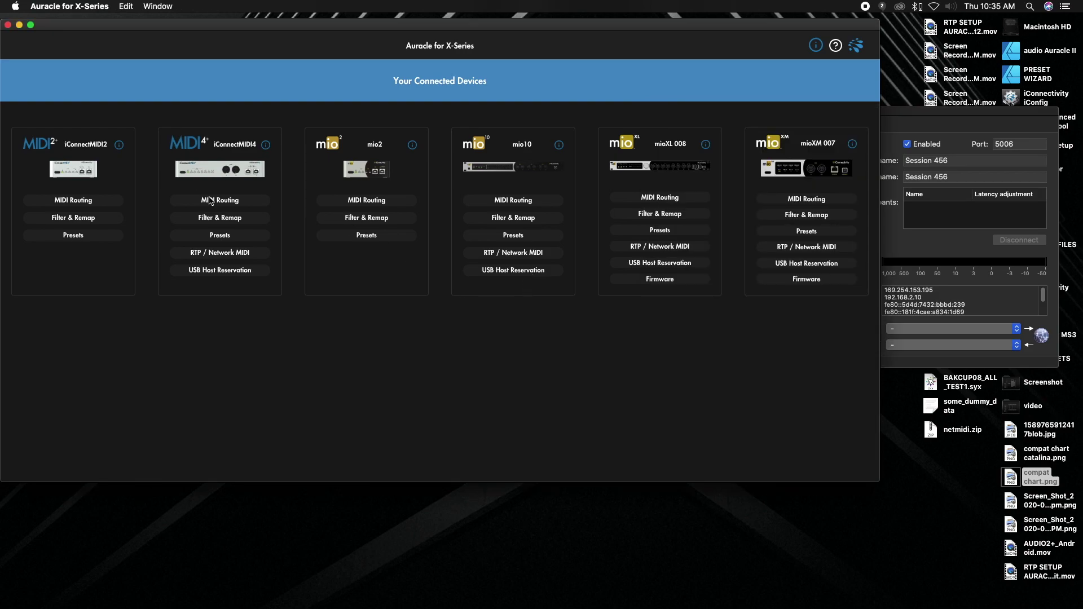
Make the iConnectMIDI4's iCM4 751-02 port an initiator joining Session 456, then save
{"action": "left_click", "coordinate": [215, 256]}
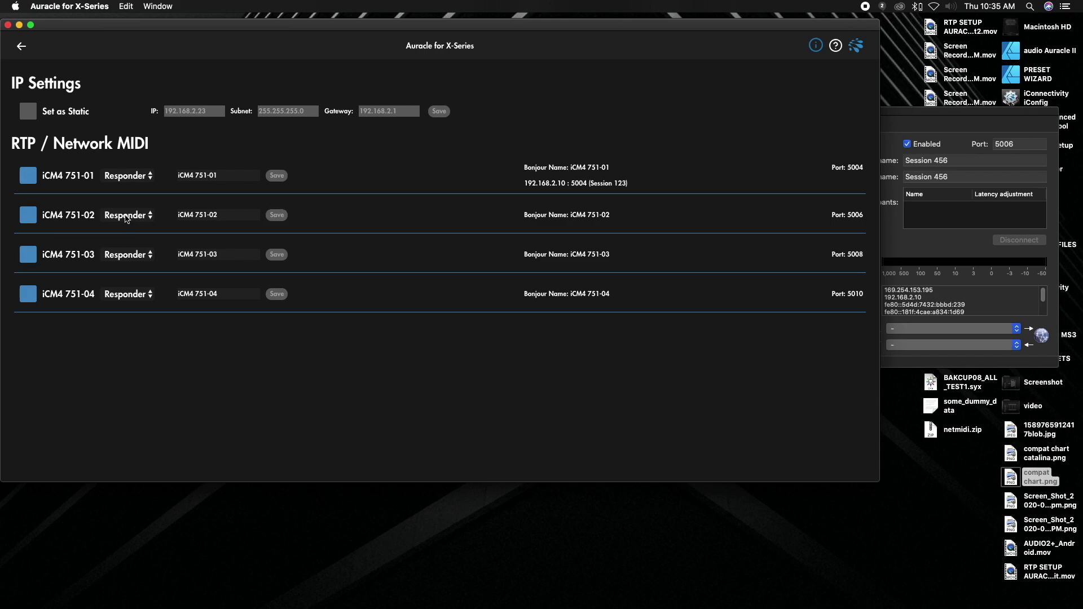
{"action": "left_click", "coordinate": [125, 216]}
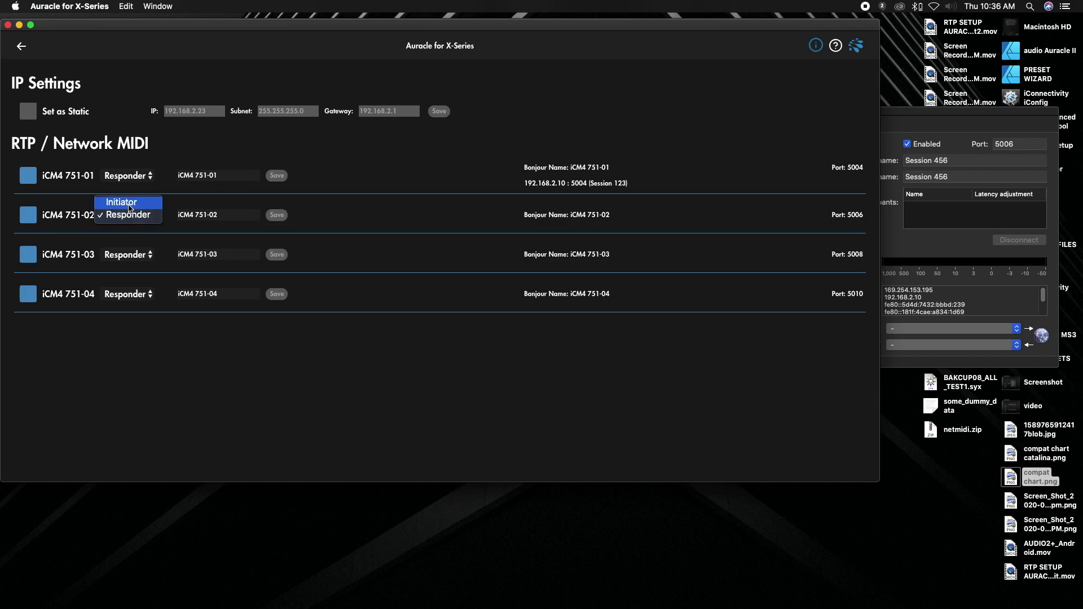
{"action": "left_click", "coordinate": [127, 204]}
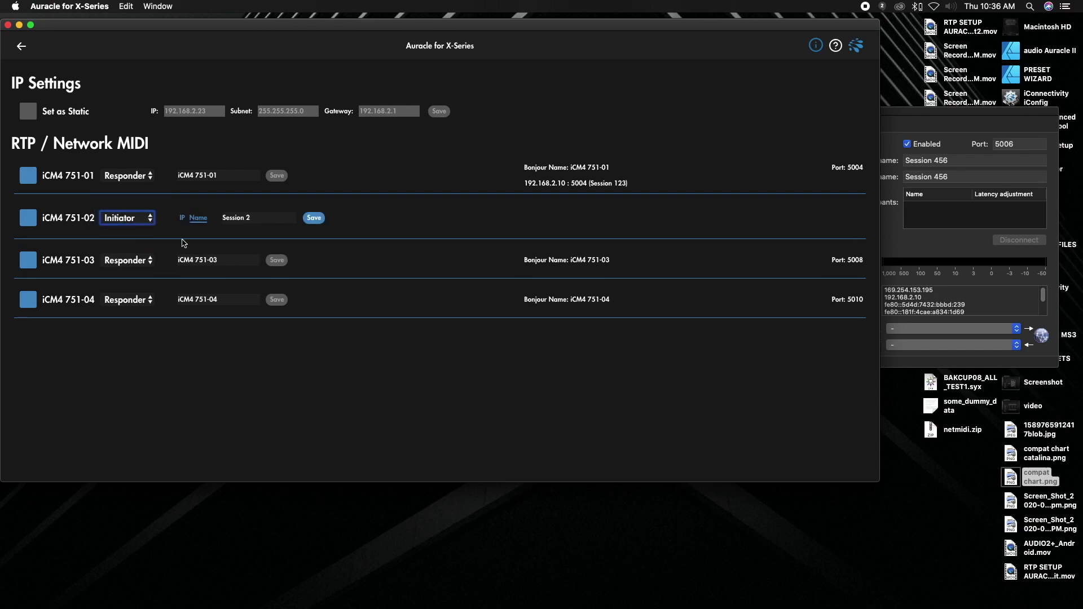
{"action": "left_click", "coordinate": [254, 218]}
{"action": "key", "text": "super+v"}
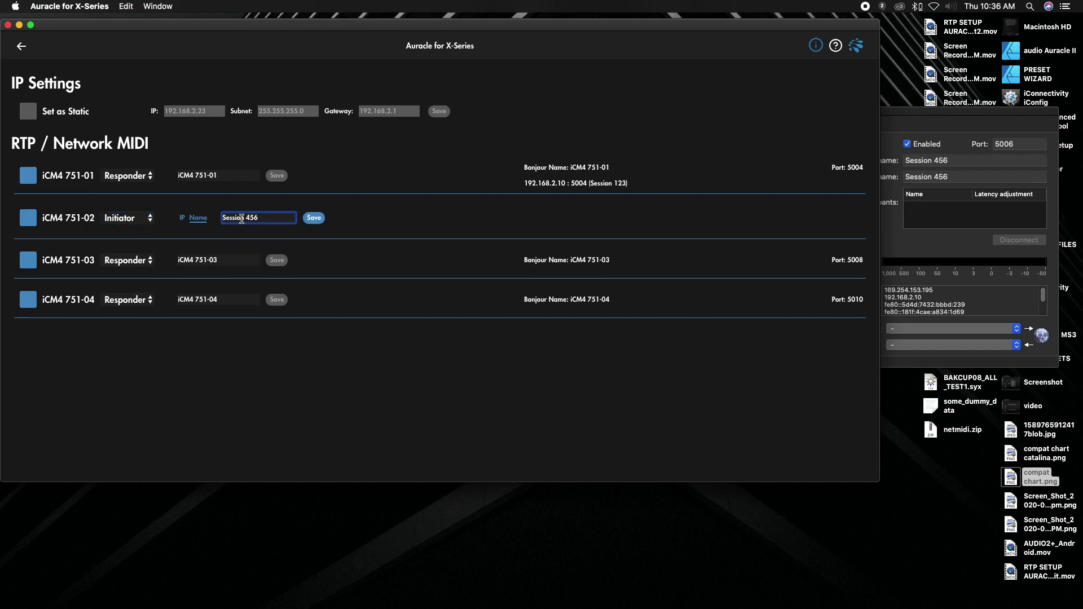
{"action": "left_click", "coordinate": [314, 218]}
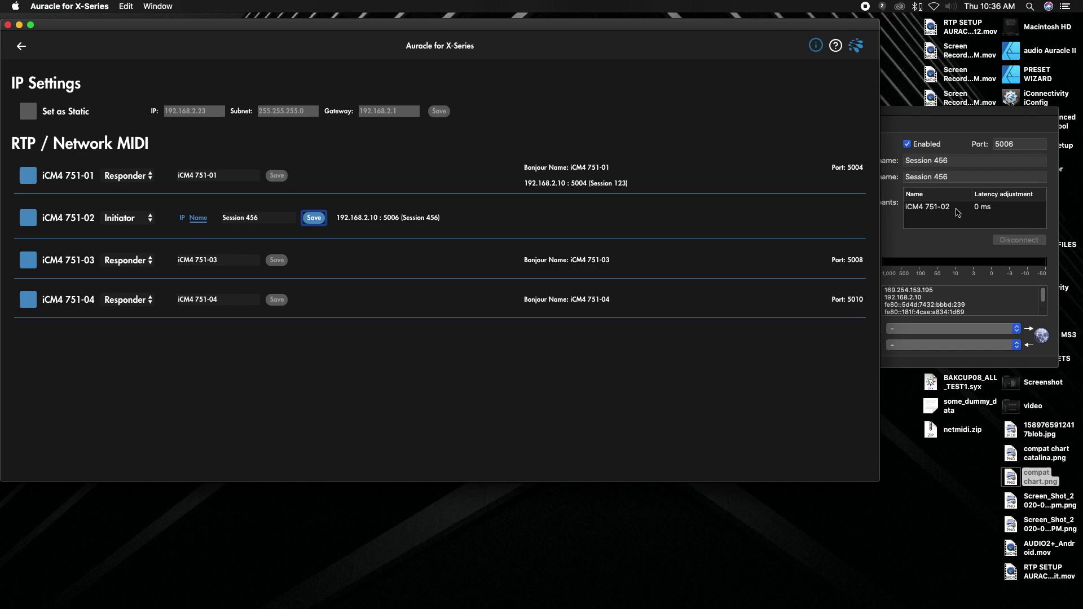
{"action": "left_click", "coordinate": [19, 47]}
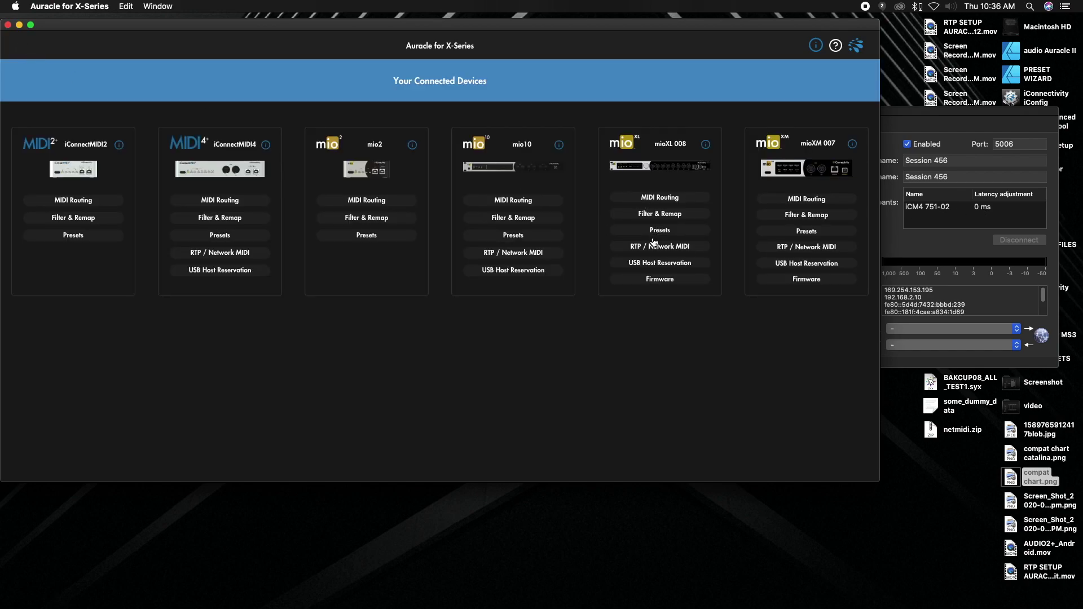
Make mioXL 008's RTP 2 port an initiator joining Session 456, save, and reopen MIDI Network Setup
{"action": "left_click", "coordinate": [652, 249]}
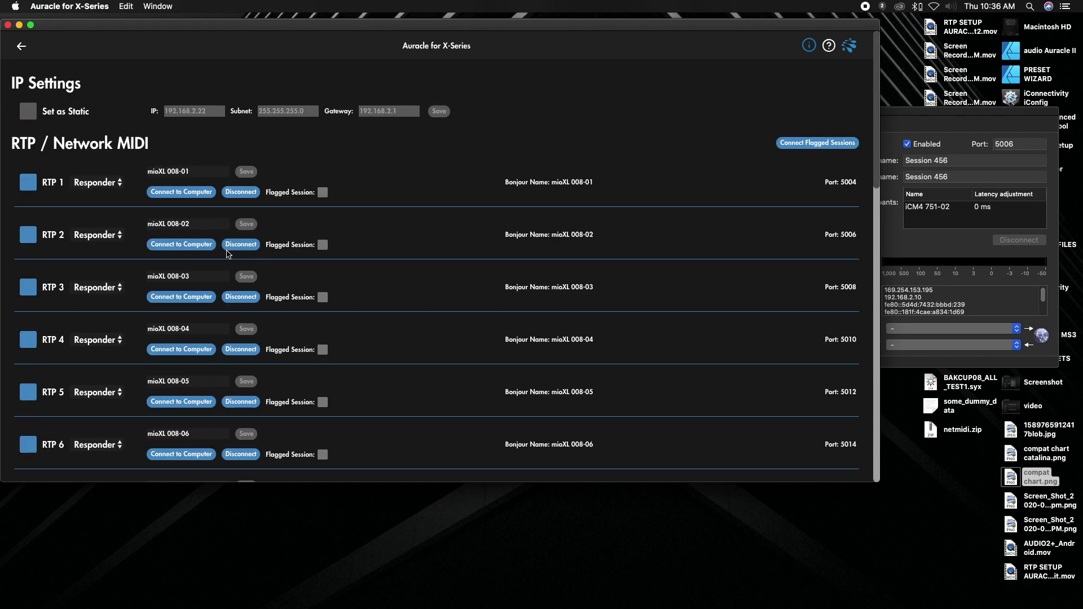
{"action": "left_click", "coordinate": [96, 236]}
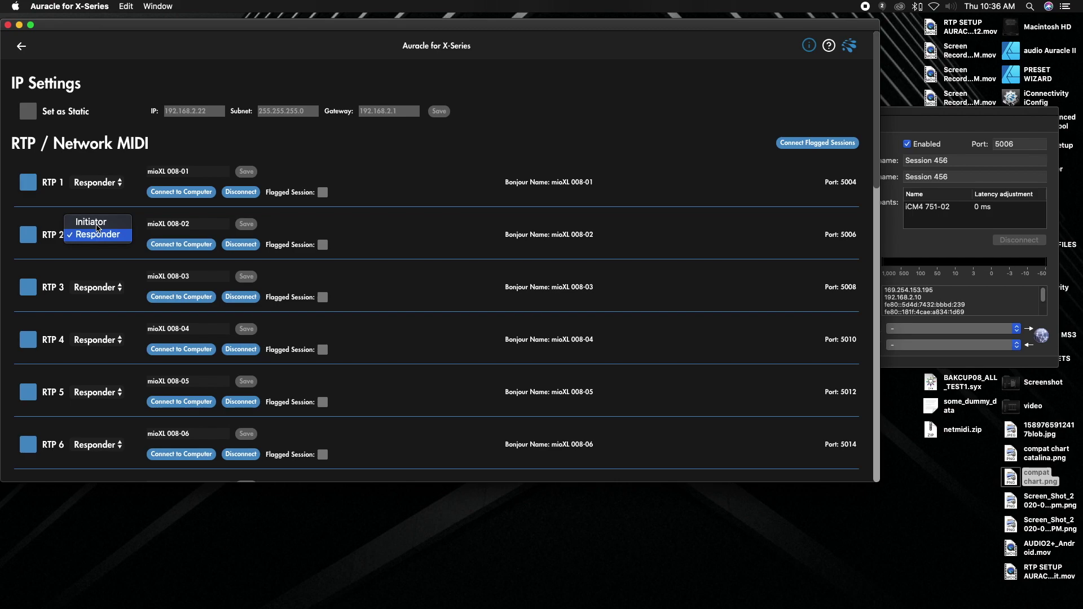
{"action": "left_click", "coordinate": [95, 223]}
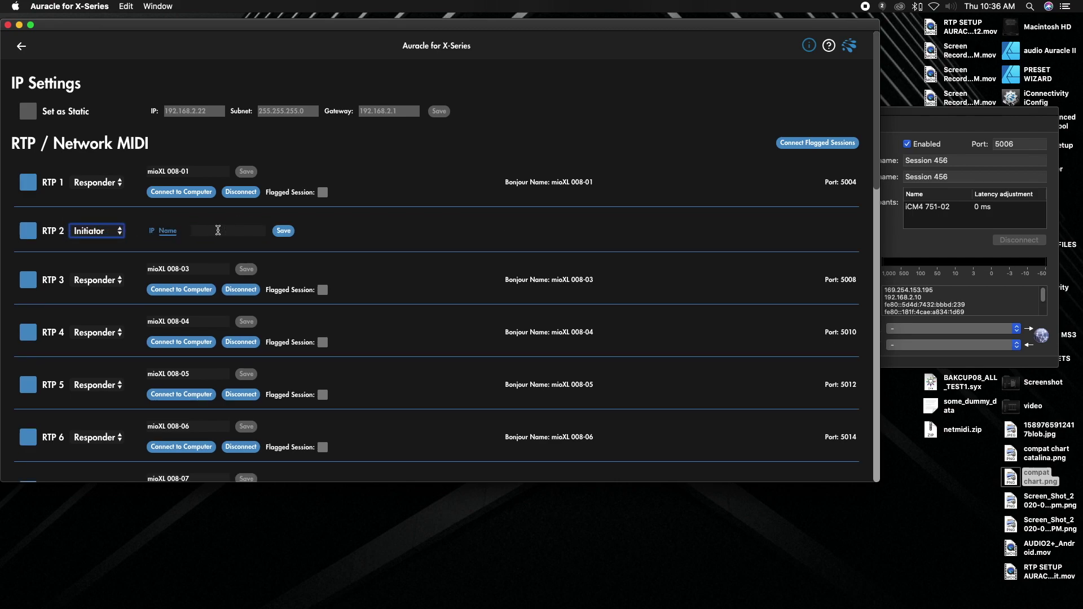
{"action": "left_click", "coordinate": [218, 230]}
{"action": "key", "text": "super+v"}
{"action": "left_click", "coordinate": [286, 231]}
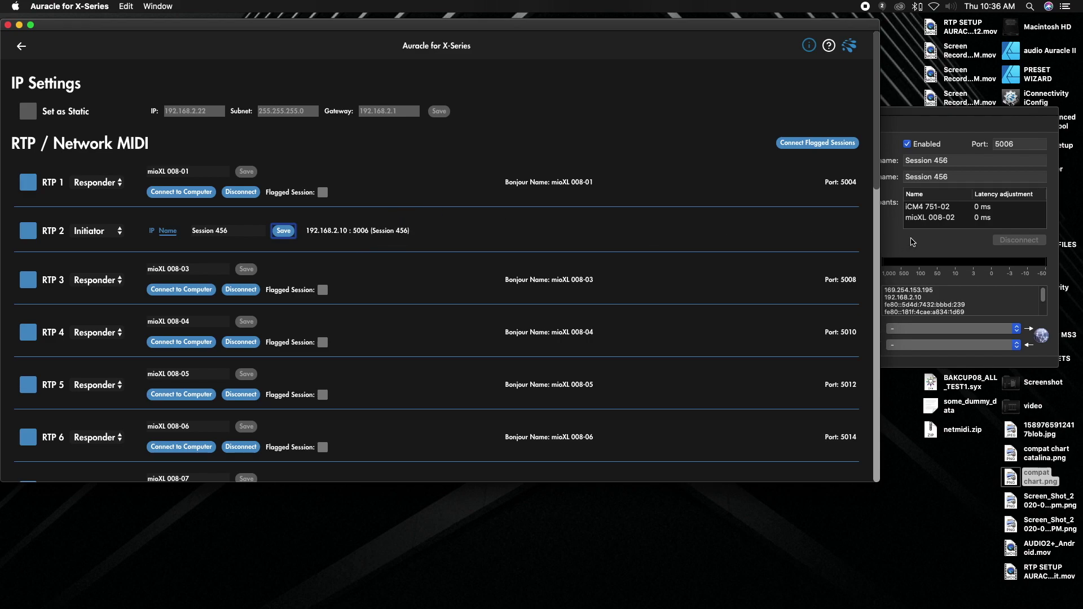
{"action": "left_click", "coordinate": [945, 224]}
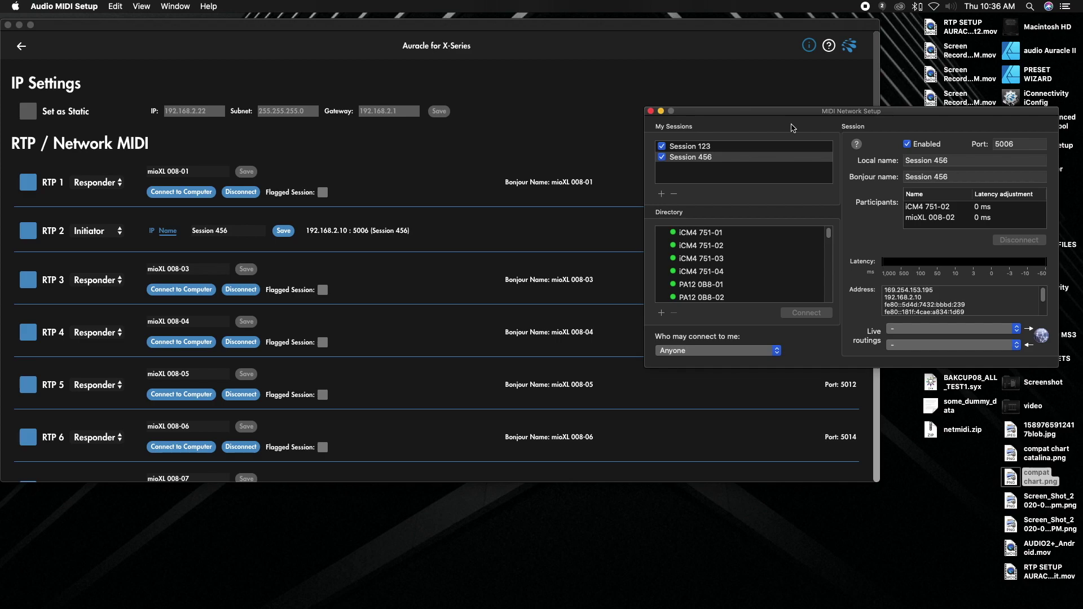
{"action": "left_click", "coordinate": [923, 214]}
{"action": "left_click", "coordinate": [925, 220]}
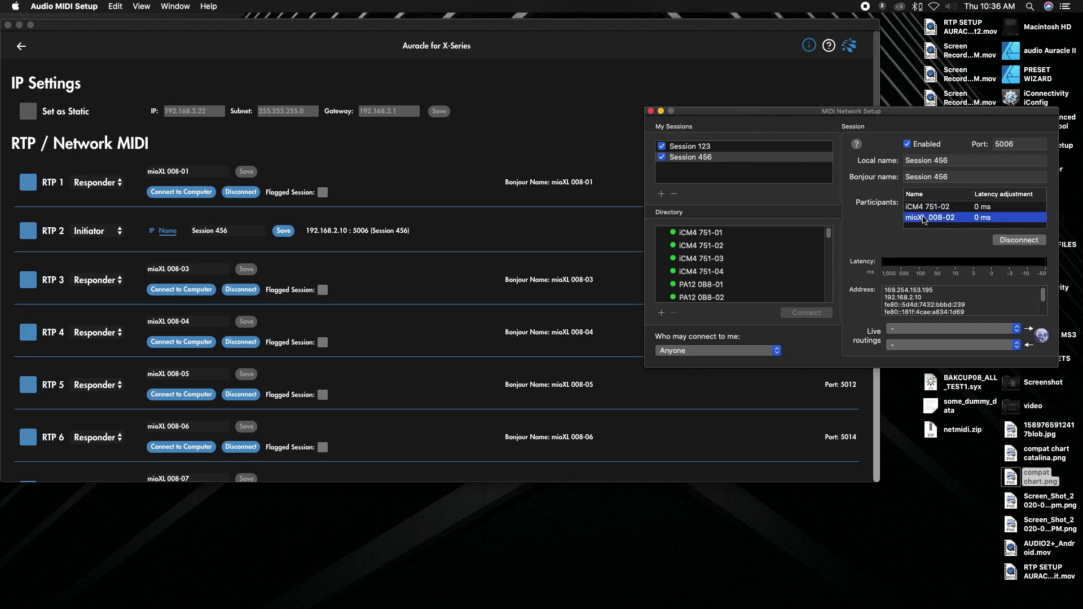
{"action": "left_click", "coordinate": [928, 211]}
{"action": "left_click", "coordinate": [927, 220]}
{"action": "left_click", "coordinate": [916, 211]}
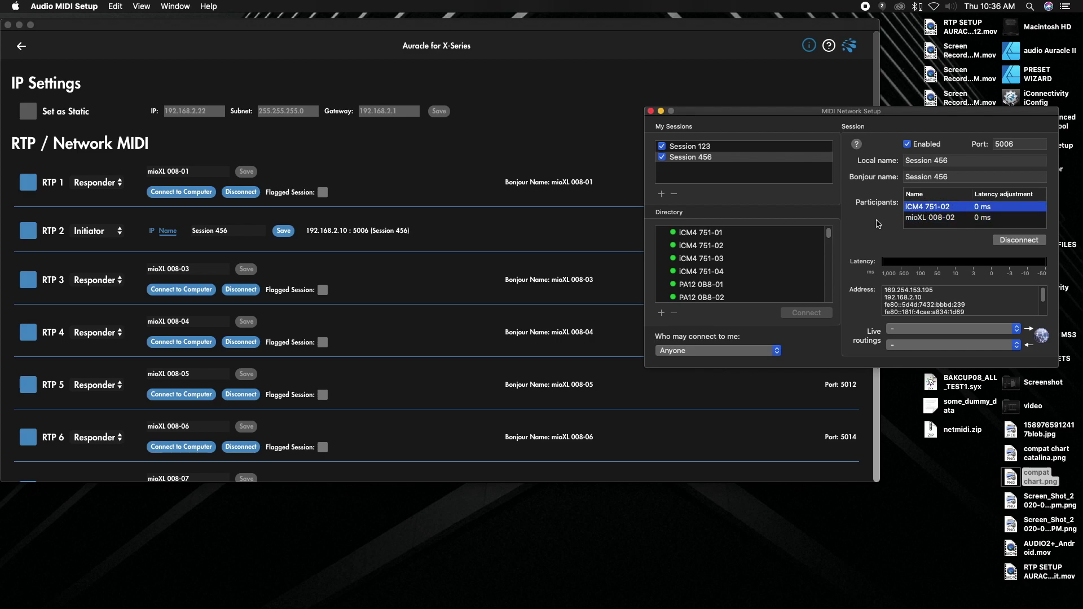
{"action": "left_click", "coordinate": [694, 146]}
{"action": "left_click", "coordinate": [698, 158]}
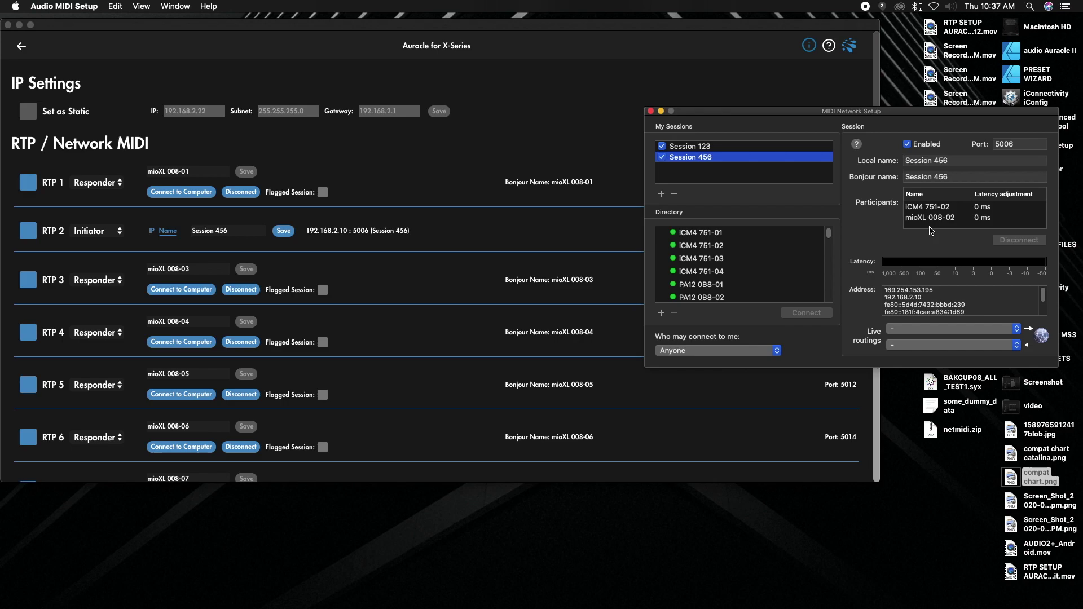
{"action": "left_click", "coordinate": [939, 209]}
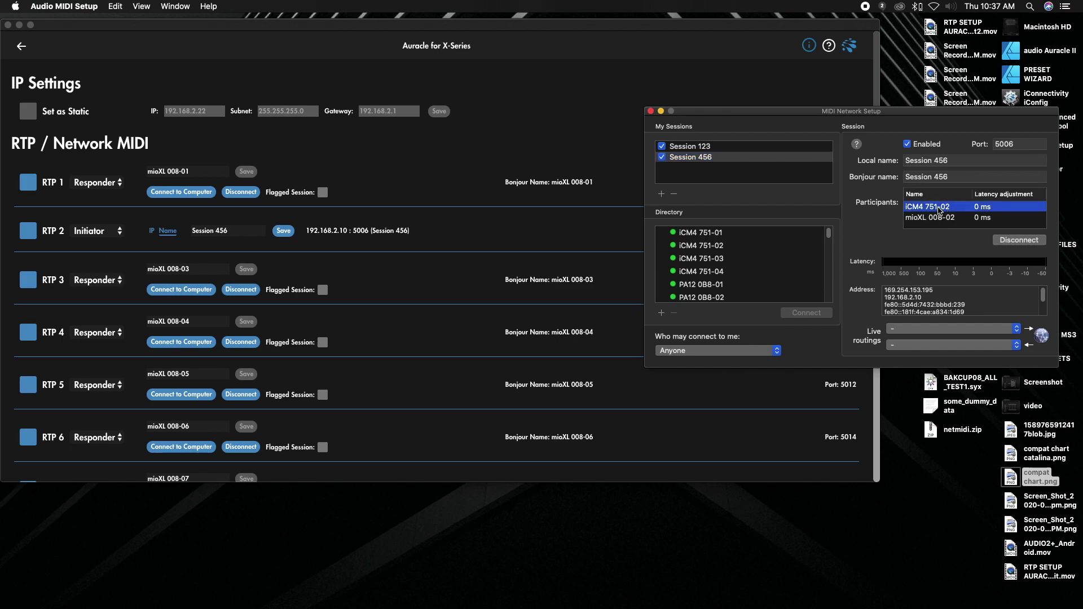